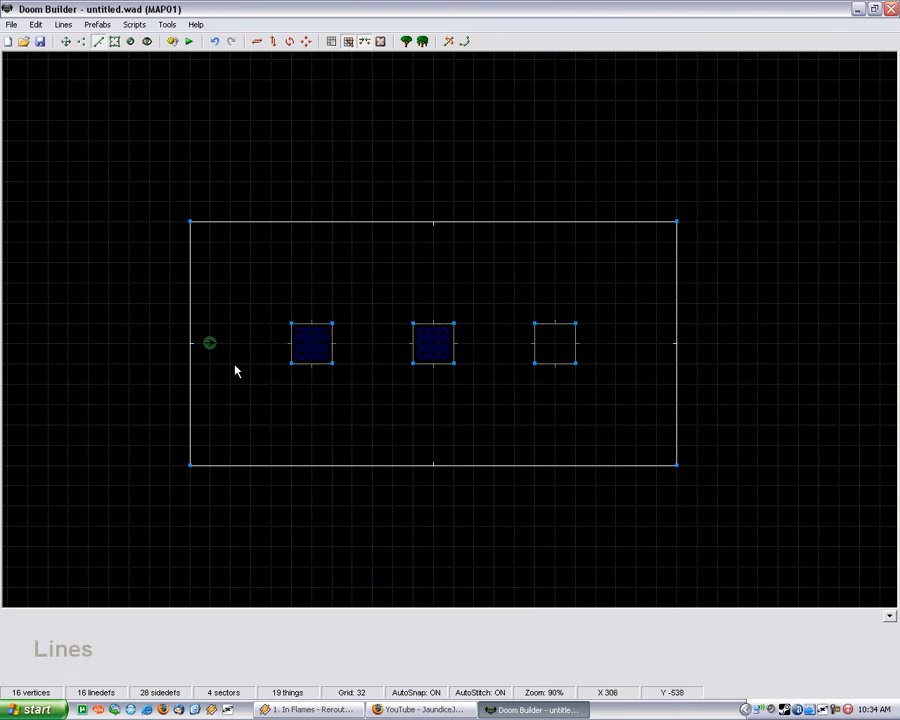
Select the four lines around the first small sector and check which action is assigned to them, leaving it unmodified.
scroll(262, 370, "up", 2)
scroll(230, 300, "down", 1)
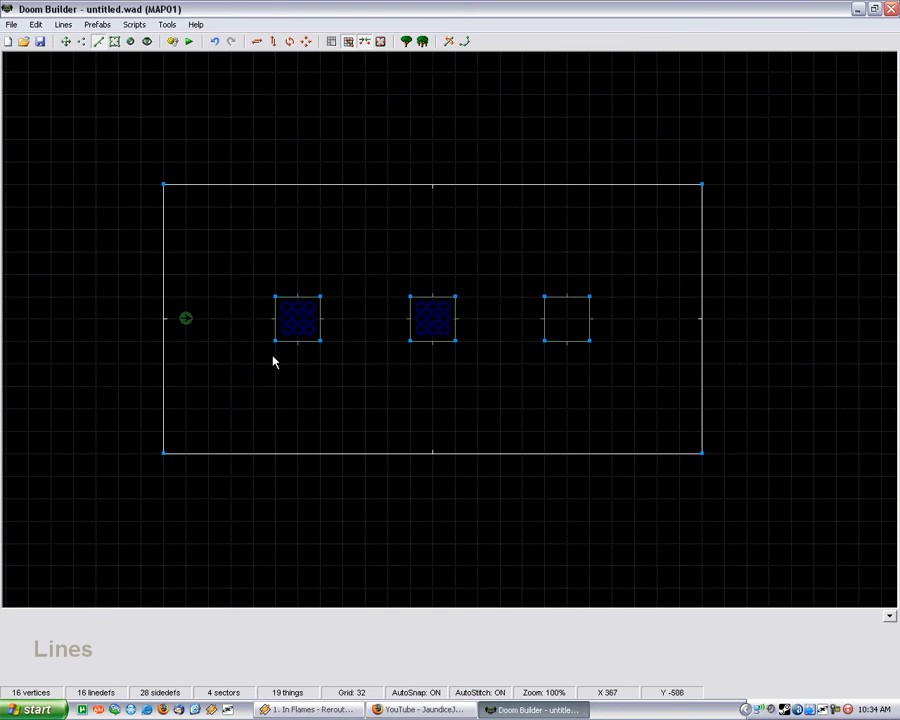
scroll(302, 312, "up", 2)
left_click_drag(230, 262, 396, 396)
right_click(298, 298)
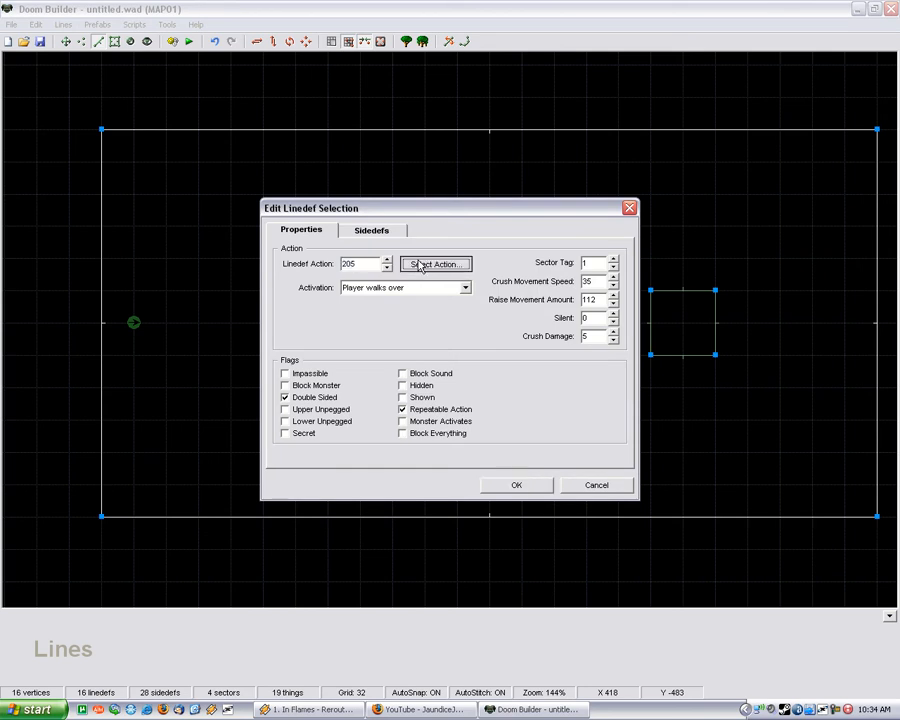
left_click(416, 263)
left_click(535, 500)
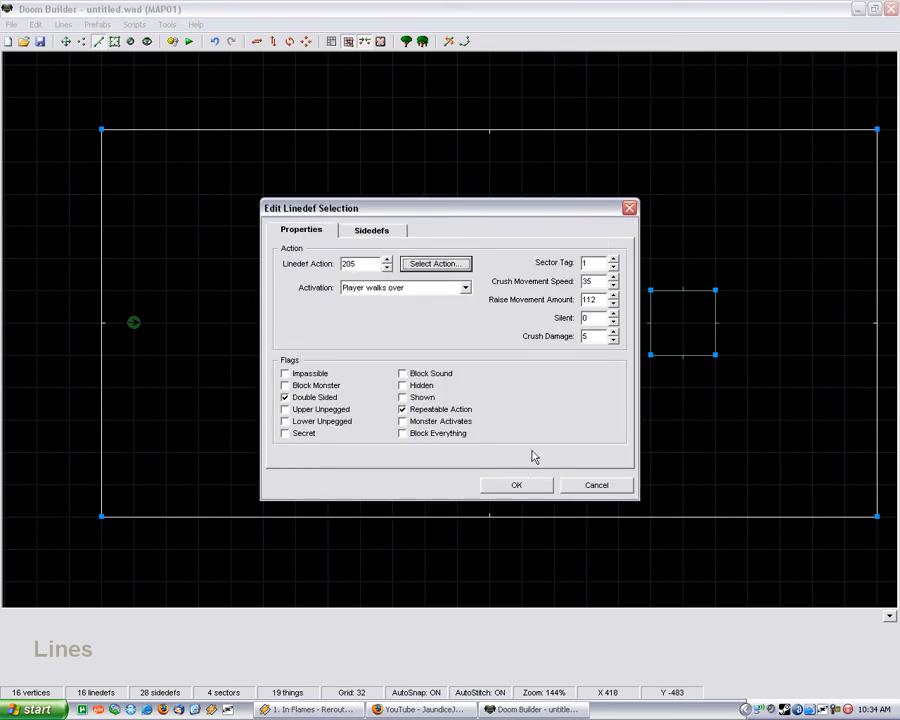
left_click(582, 485)
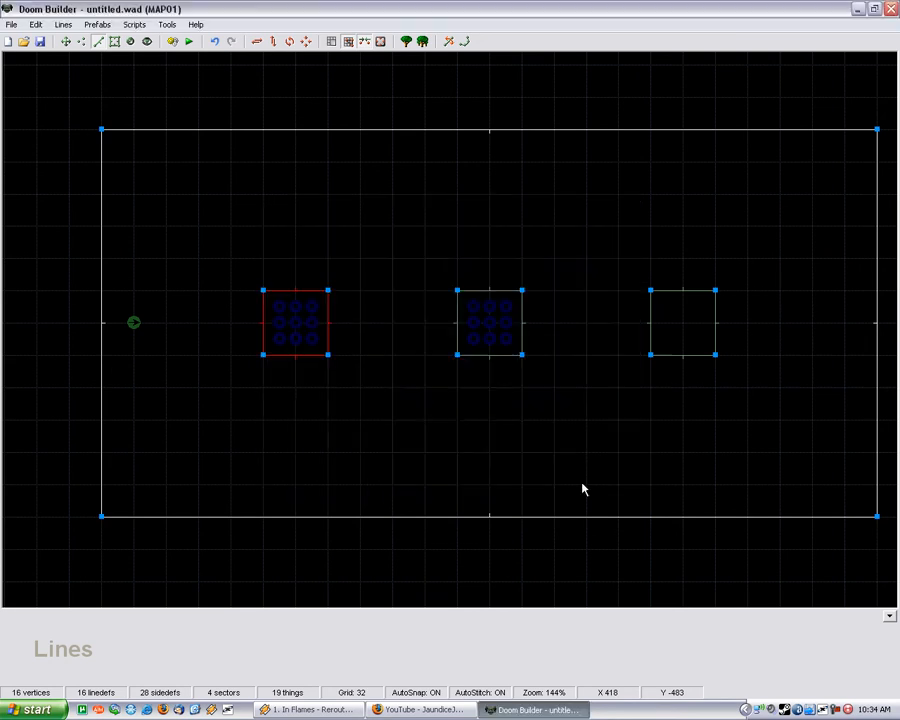
Review the first sector's line parameters: sector tag, crush movement speed, raise movement amount, silent and crush damage.
right_click(277, 296)
left_click_drag(520, 214, 636, 191)
double_click(716, 255)
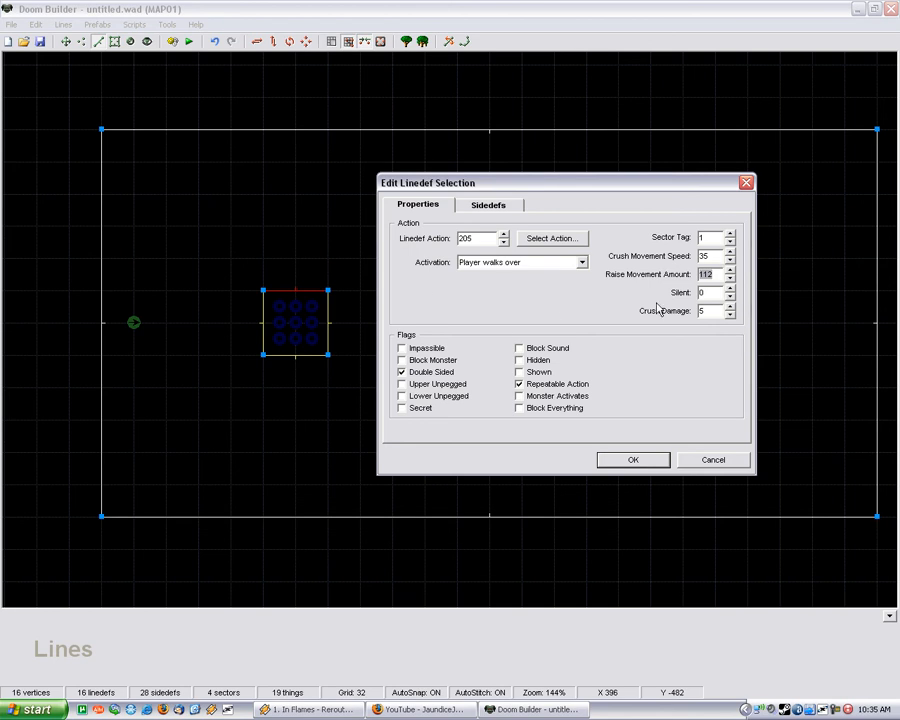
key("Tab")
key("Tab")
left_click(710, 466)
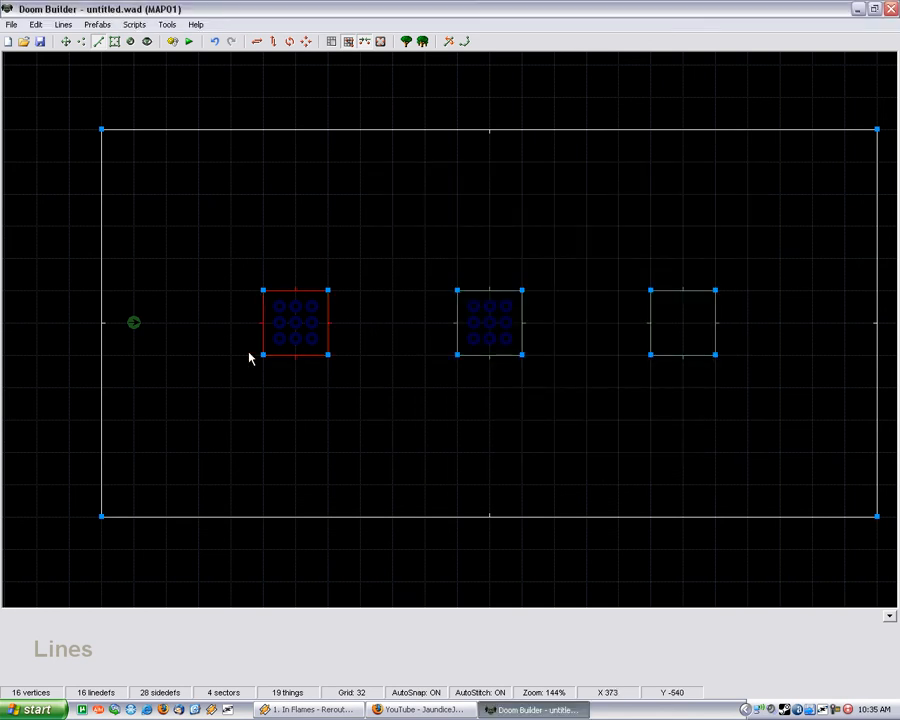
Test the map in ZDoom and walk around the room to view the three ceiling crushers.
left_click(189, 42)
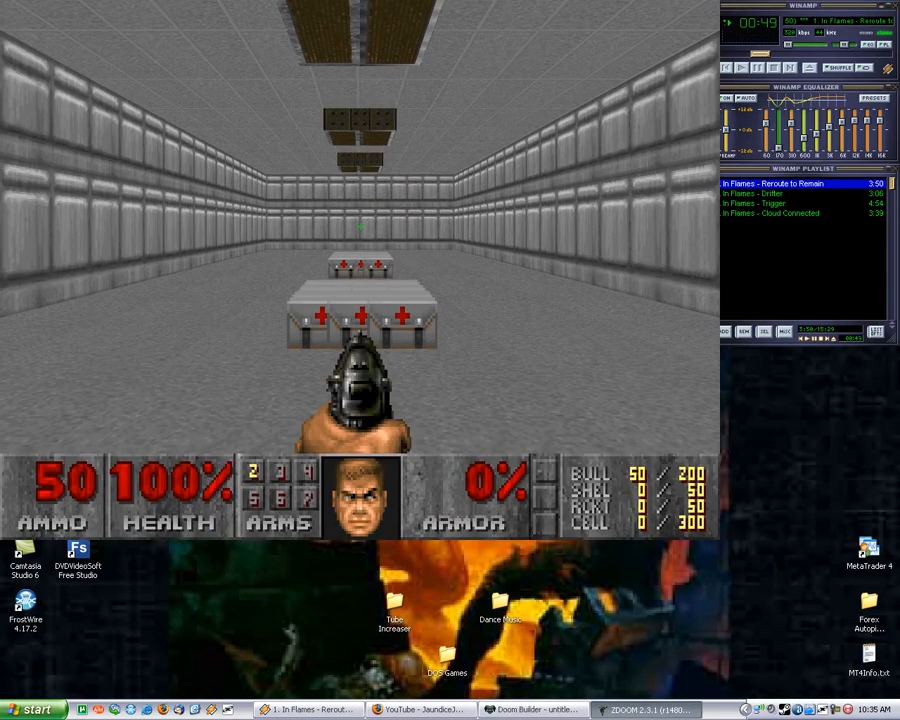
key("a")
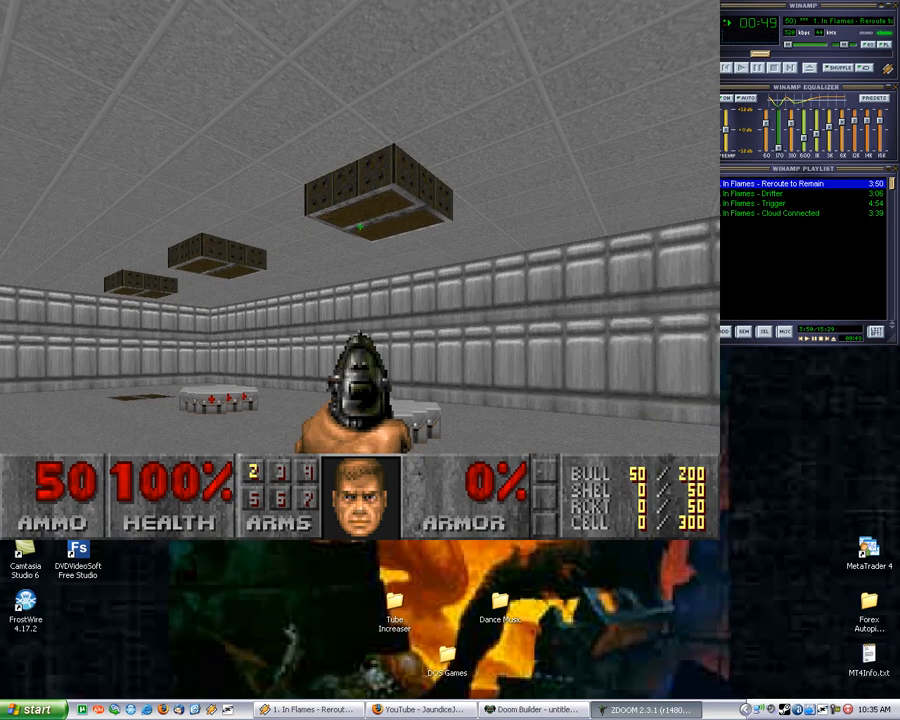
key("w")
key("d")
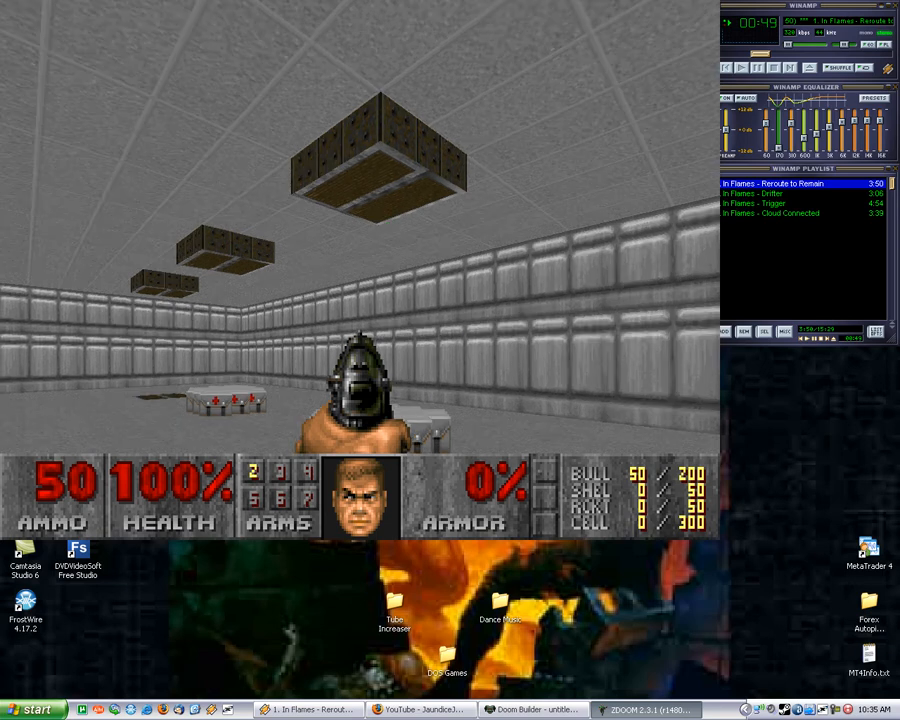
key("d")
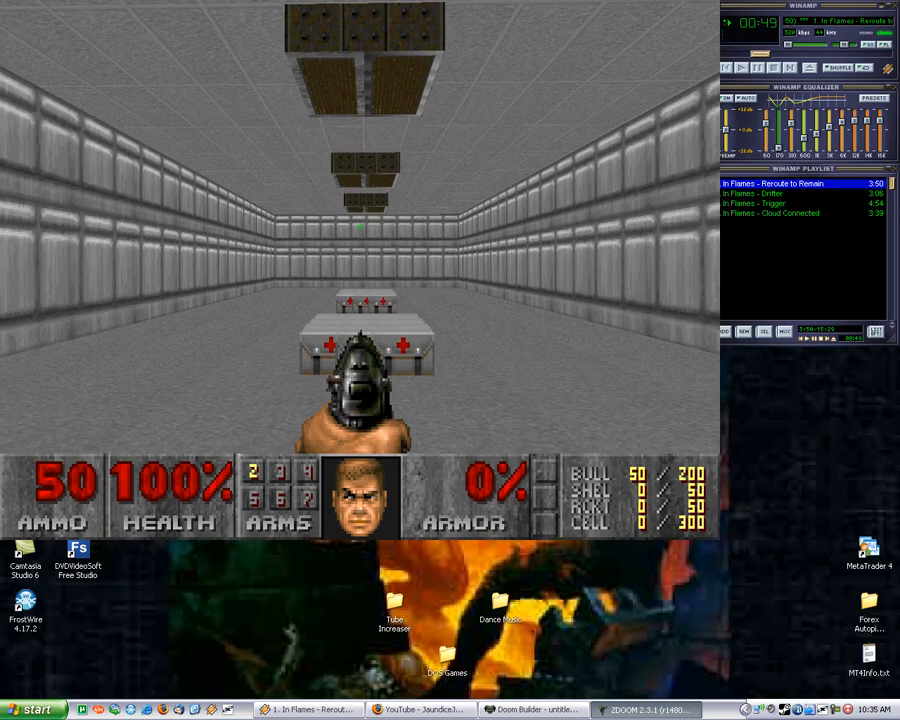
key("w")
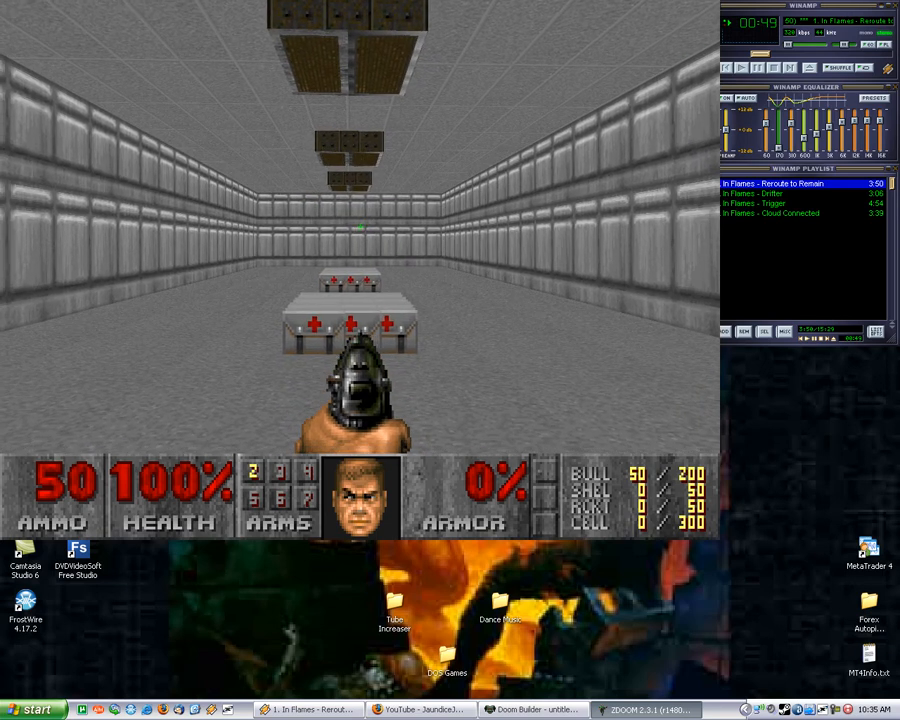
key("w")
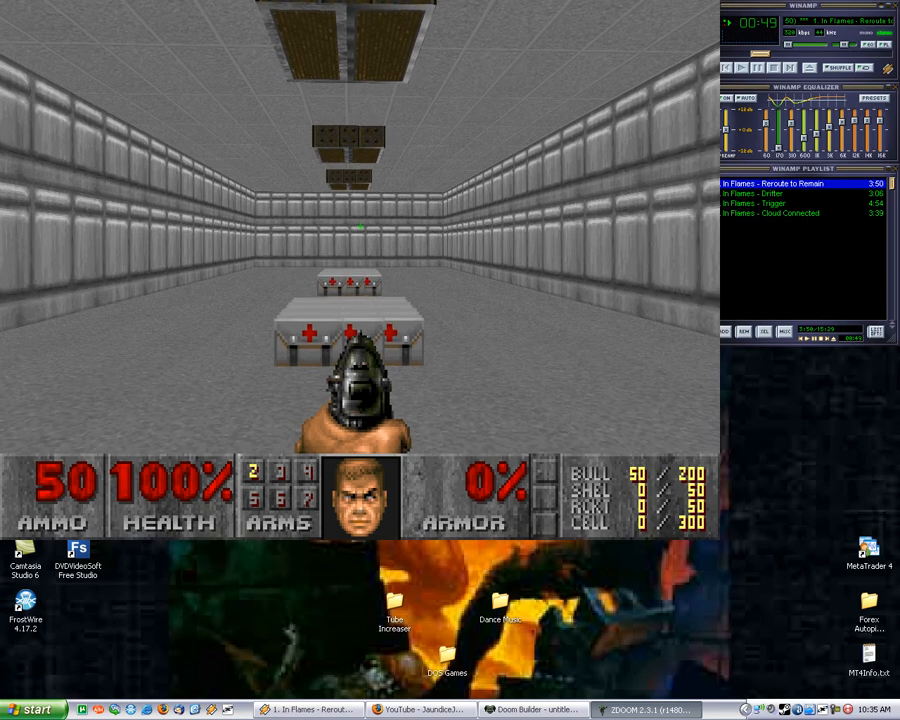
Turn on the chase camera and walk the player under the first crusher to test it.
key("c")
key("w")
key("w")
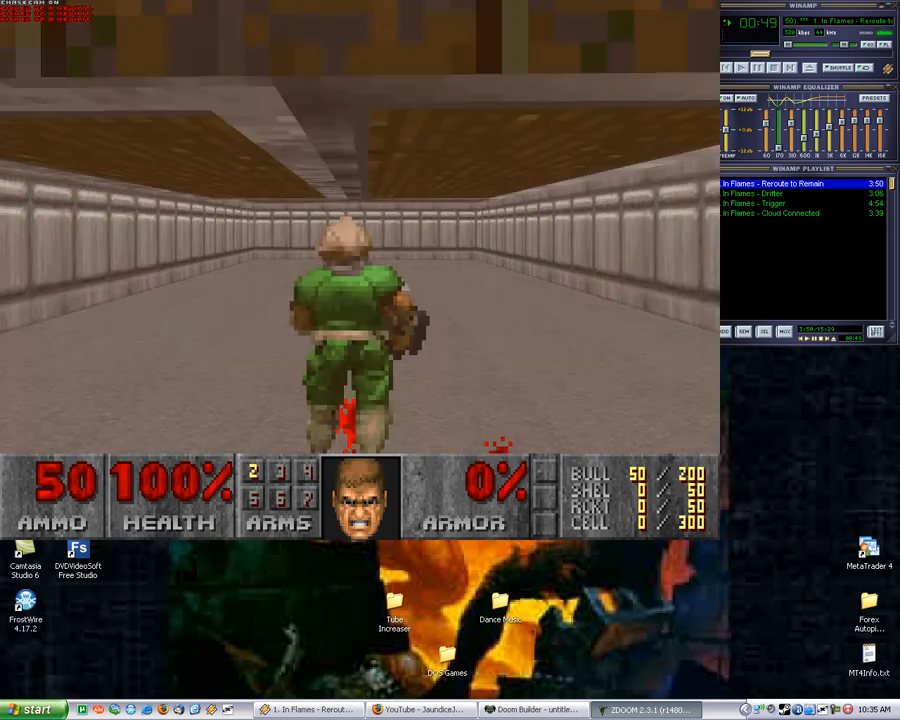
key("w")
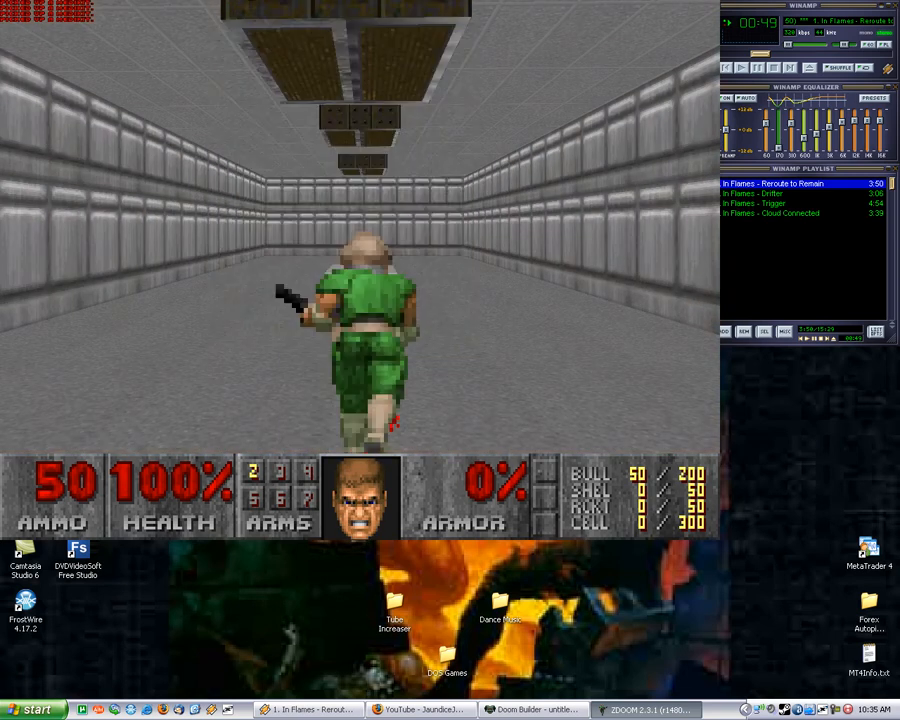
key("w")
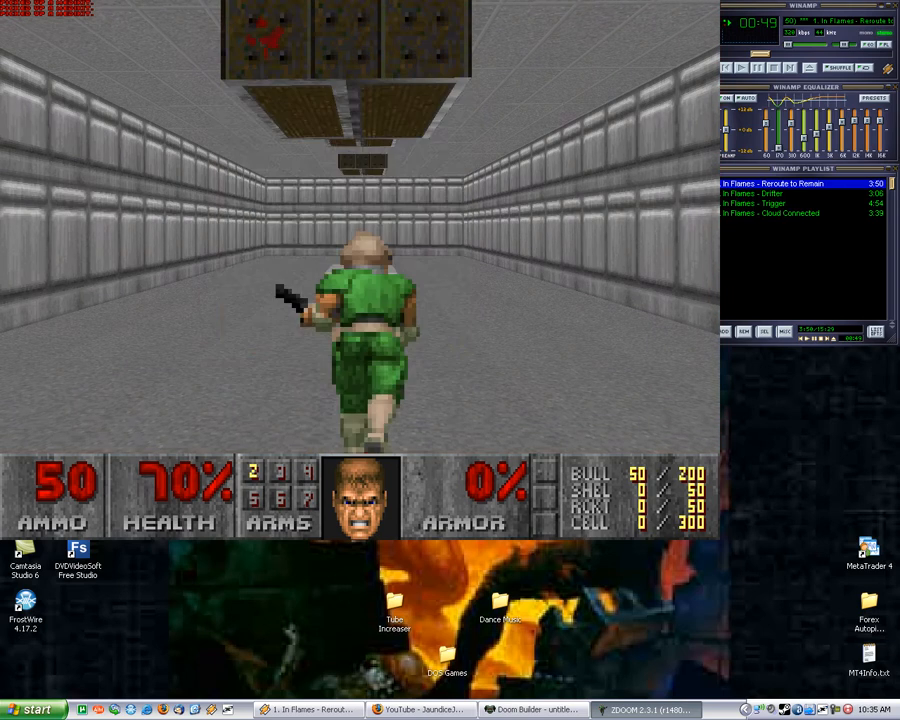
key("w")
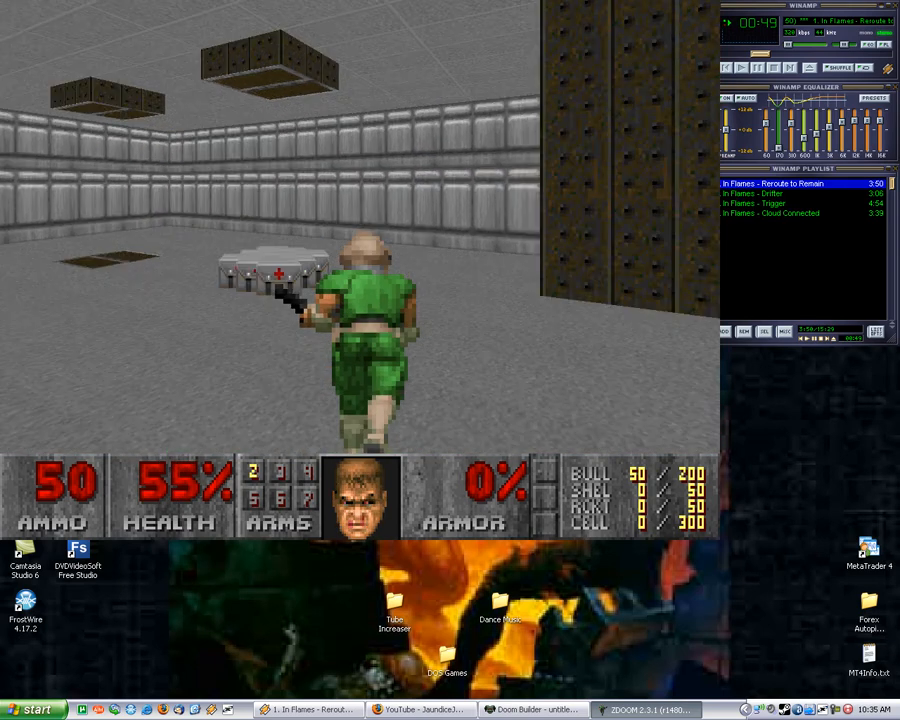
Quit the ZDoom test game and return to Doom Builder.
key("Escape")
key("Up")
key("Return")
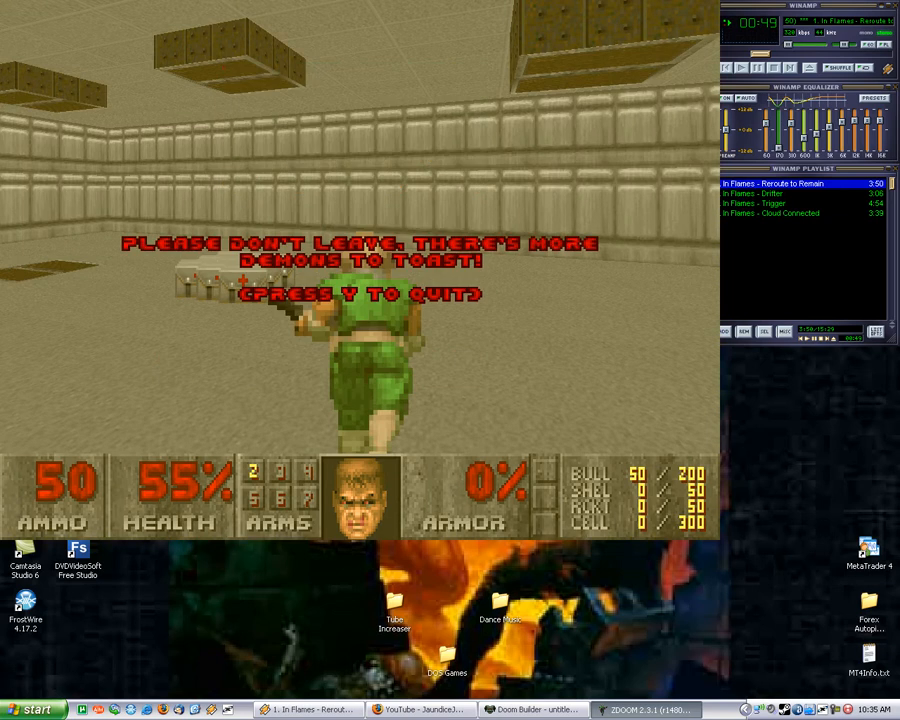
key("y")
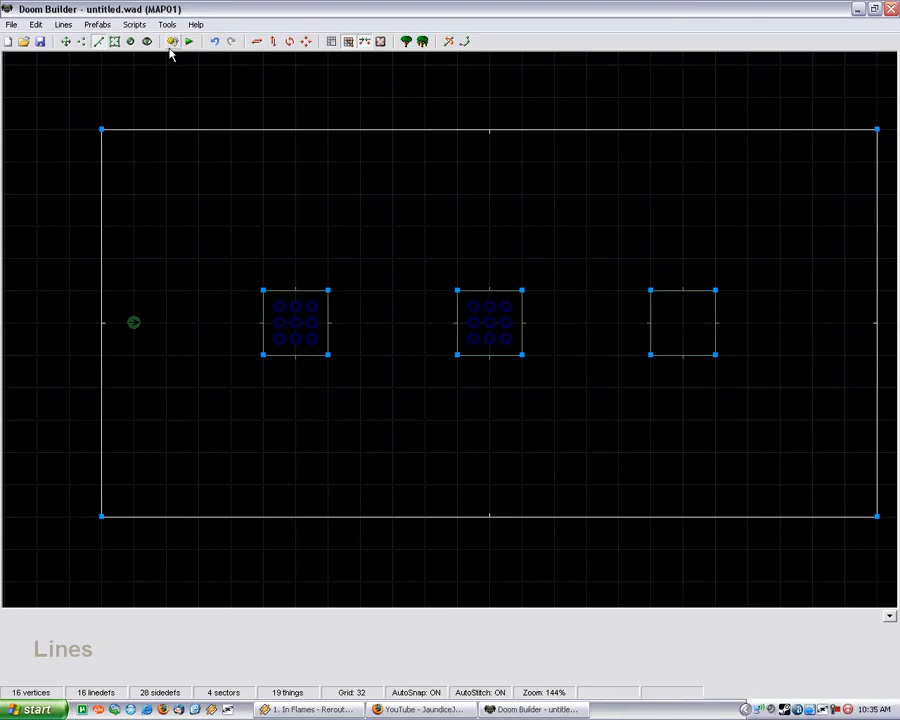
Recheck the first sector's line action in the list of ceiling actions, then clear the line selection.
right_click(331, 312)
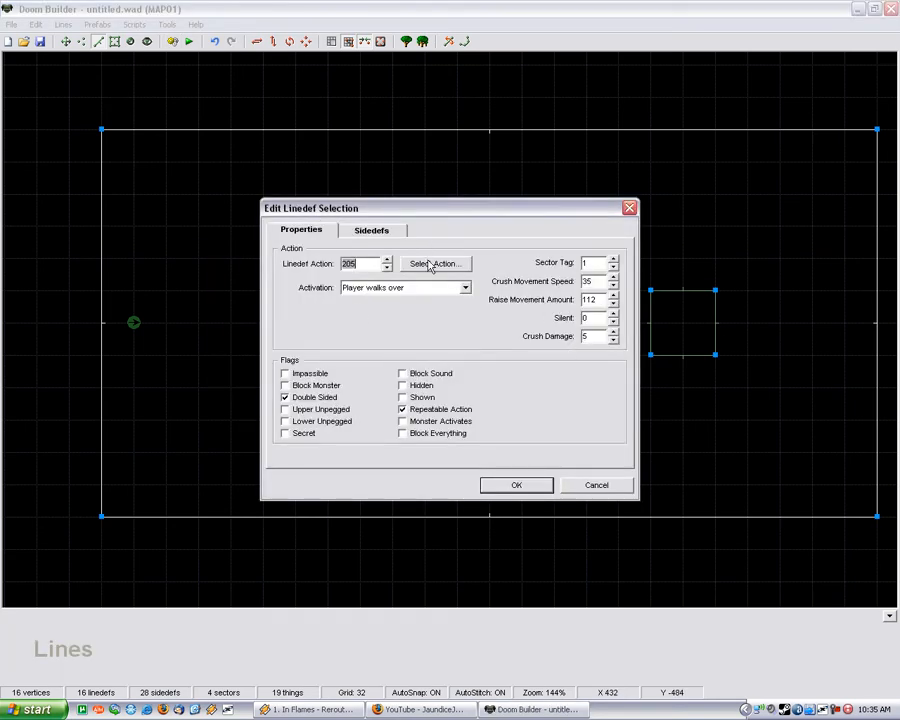
left_click(427, 264)
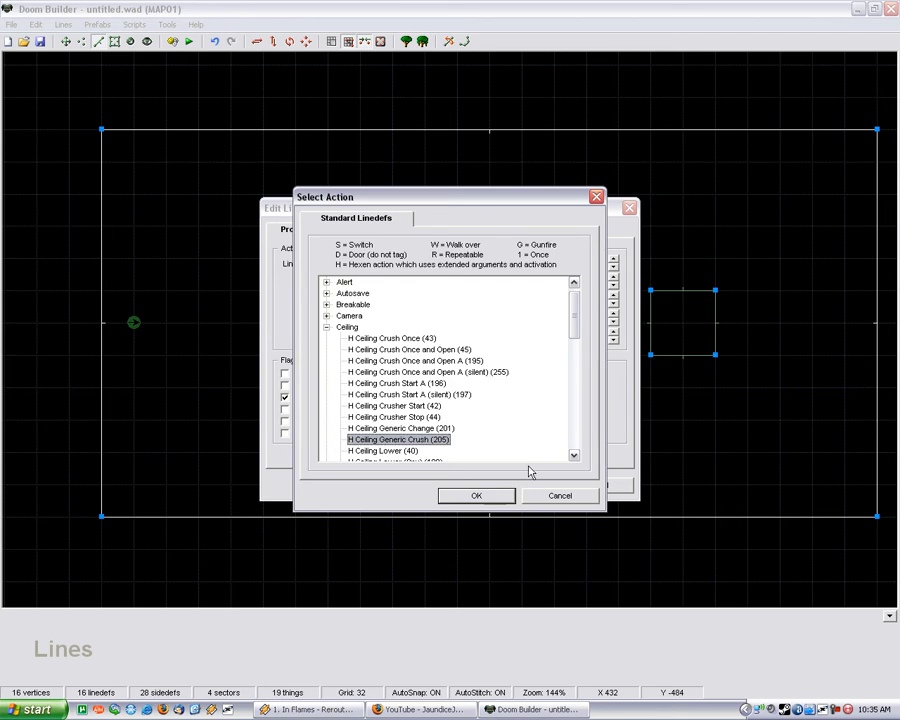
left_click(558, 496)
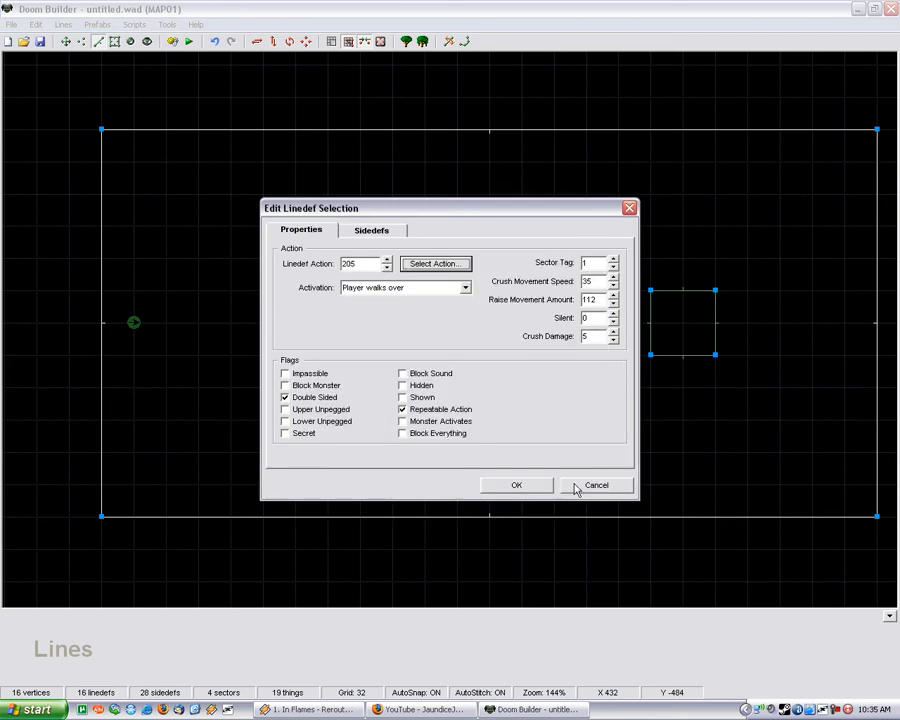
left_click(429, 266)
left_click(577, 497)
left_click(590, 487)
left_click(535, 459)
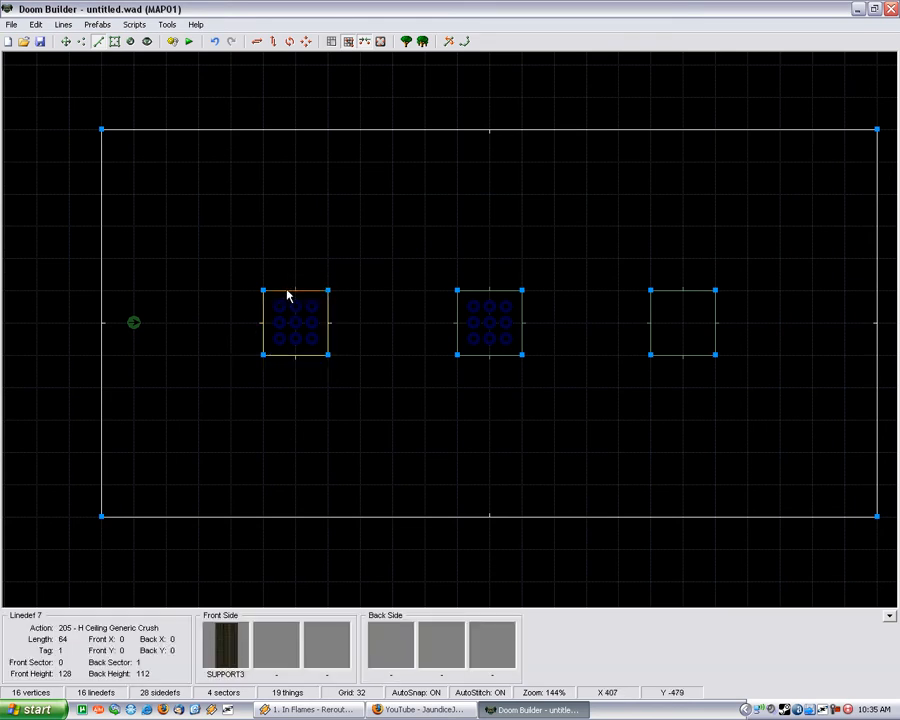
scroll(290, 290, "up", 7)
scroll(297, 326, "down", 6)
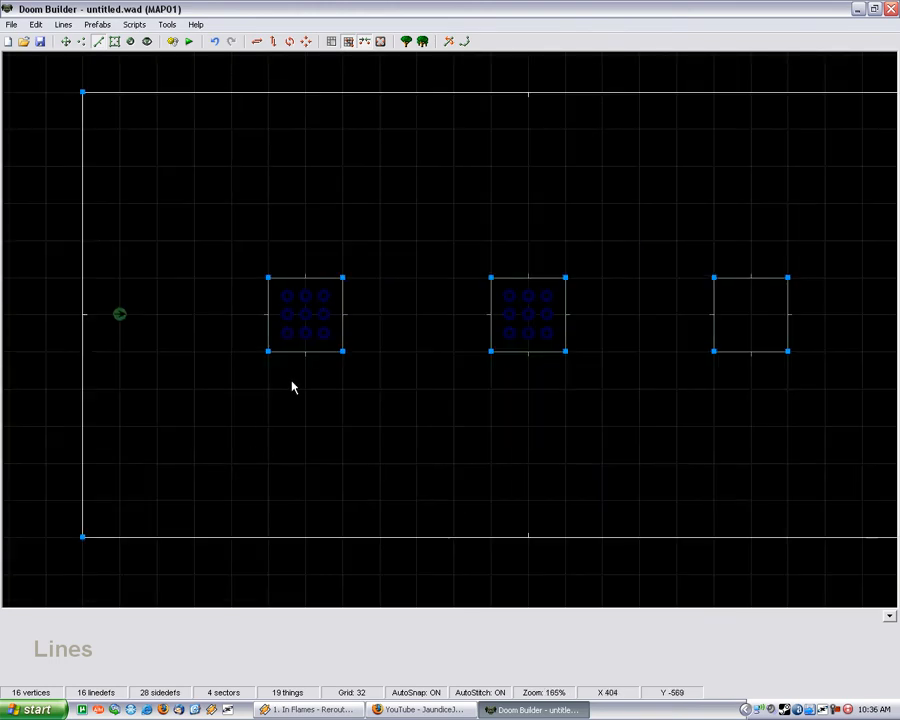
scroll(295, 354, "down", 1)
scroll(294, 313, "up", 1)
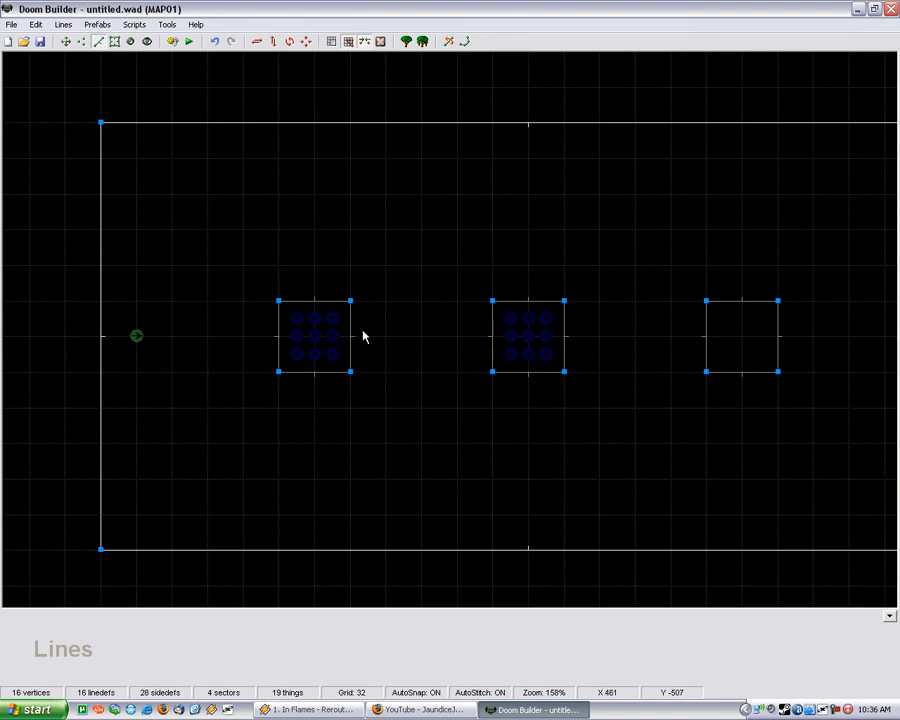
Review the action, sector tag, crush and raise speeds, damage and flags of the middle sector's lines.
scroll(245, 297, "down", 2)
scroll(410, 317, "up", 3)
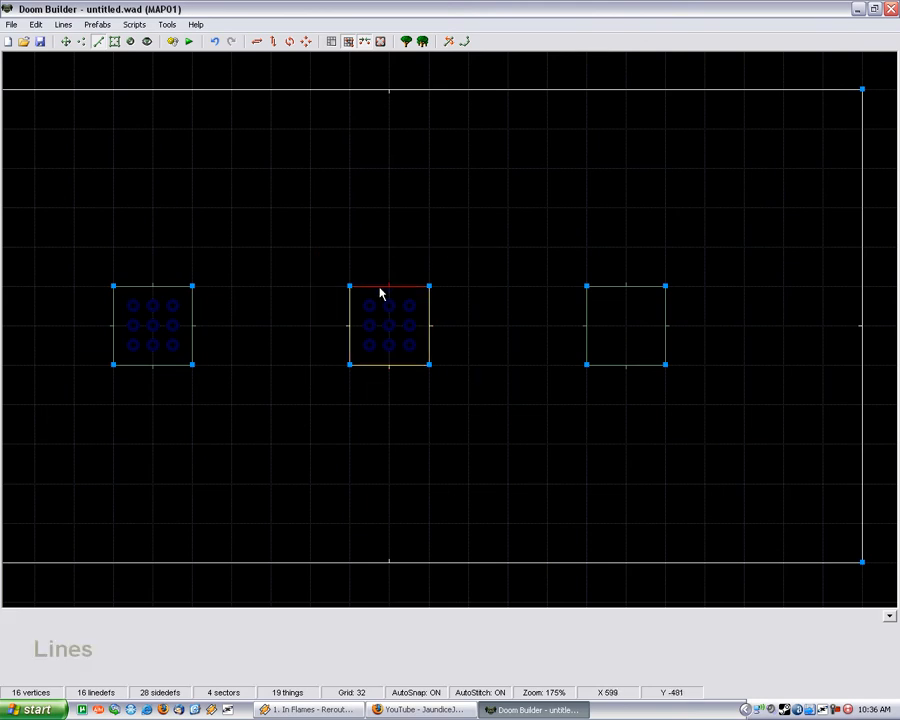
right_click(380, 293)
left_click(446, 265)
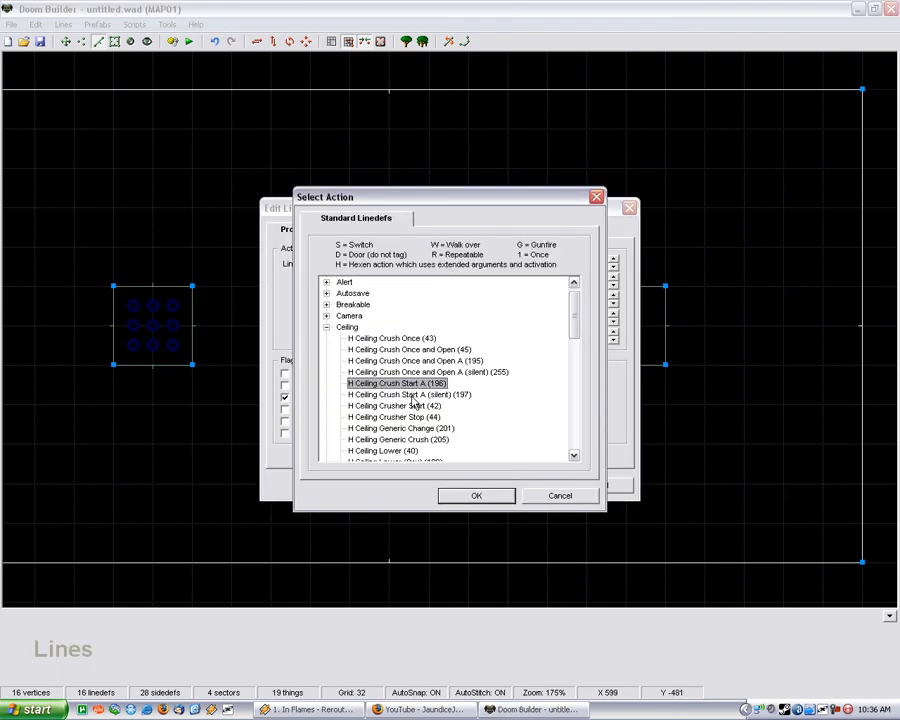
left_click(466, 495)
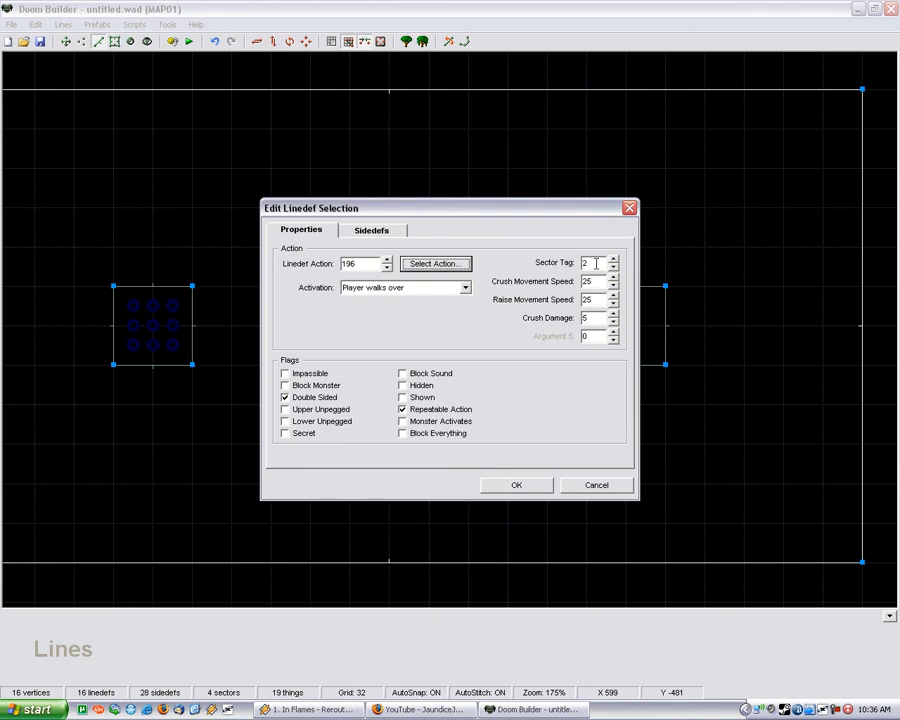
left_click_drag(484, 215, 699, 169)
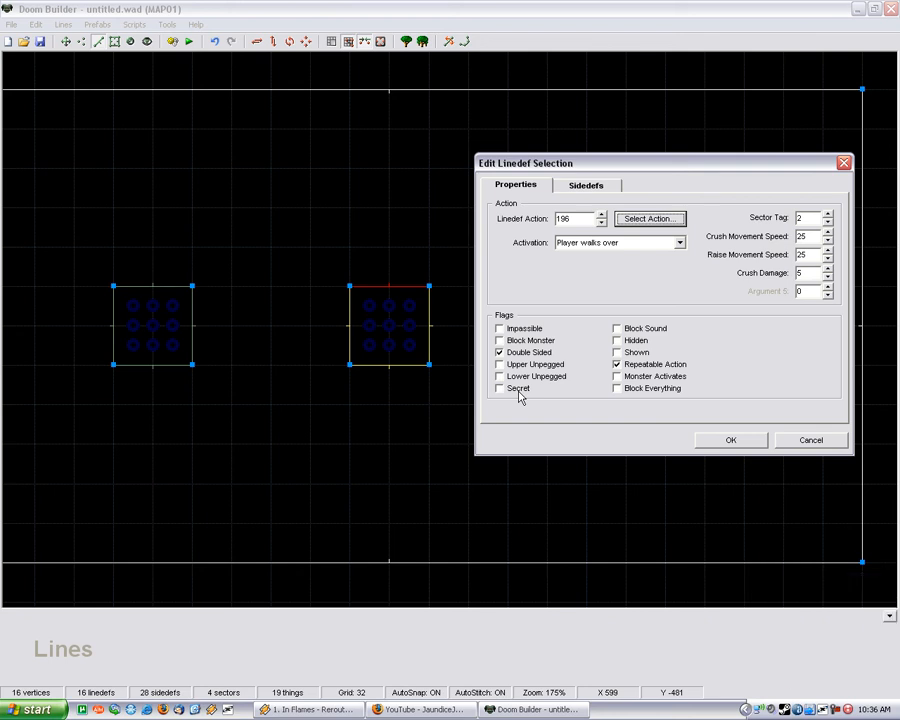
left_click(811, 440)
left_click(518, 333)
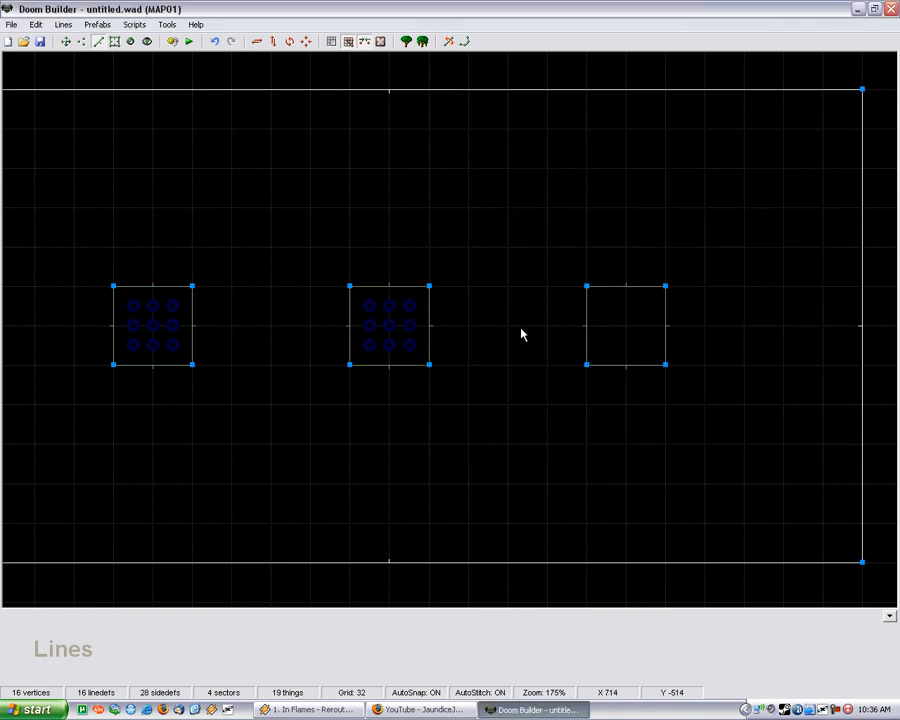
Select the lines around the third sector and look up their assigned action among the floor actions.
left_click_drag(518, 237, 770, 458)
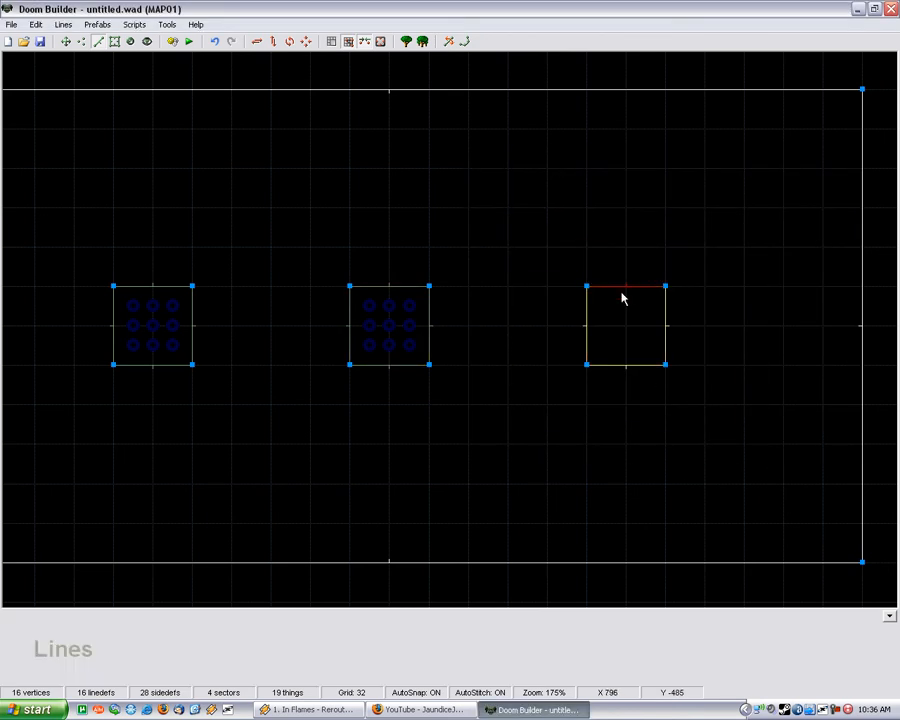
right_click(621, 298)
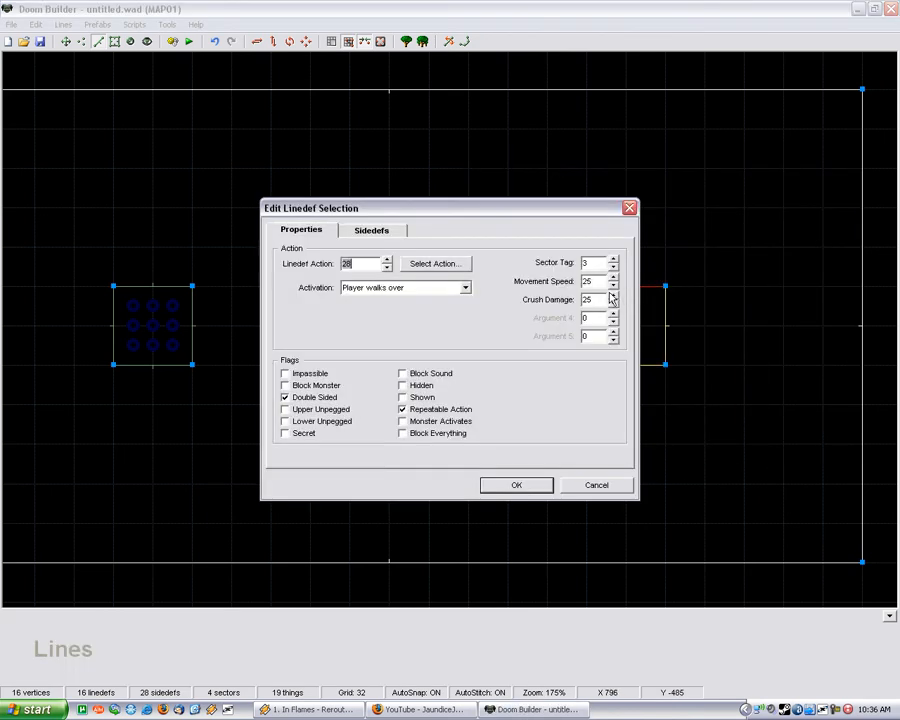
left_click(416, 266)
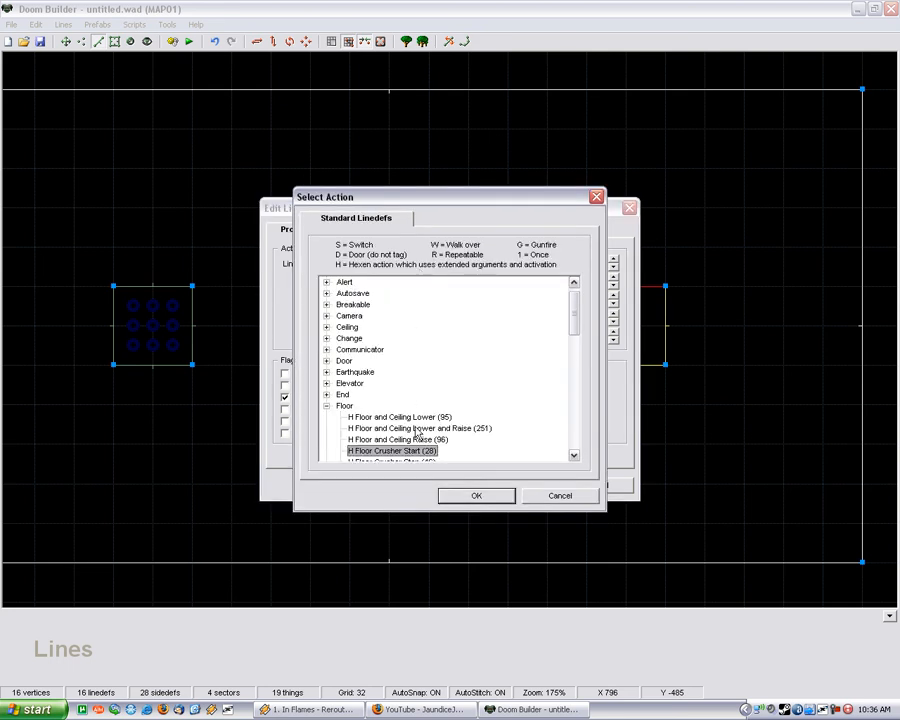
scroll(410, 396, "down", 2)
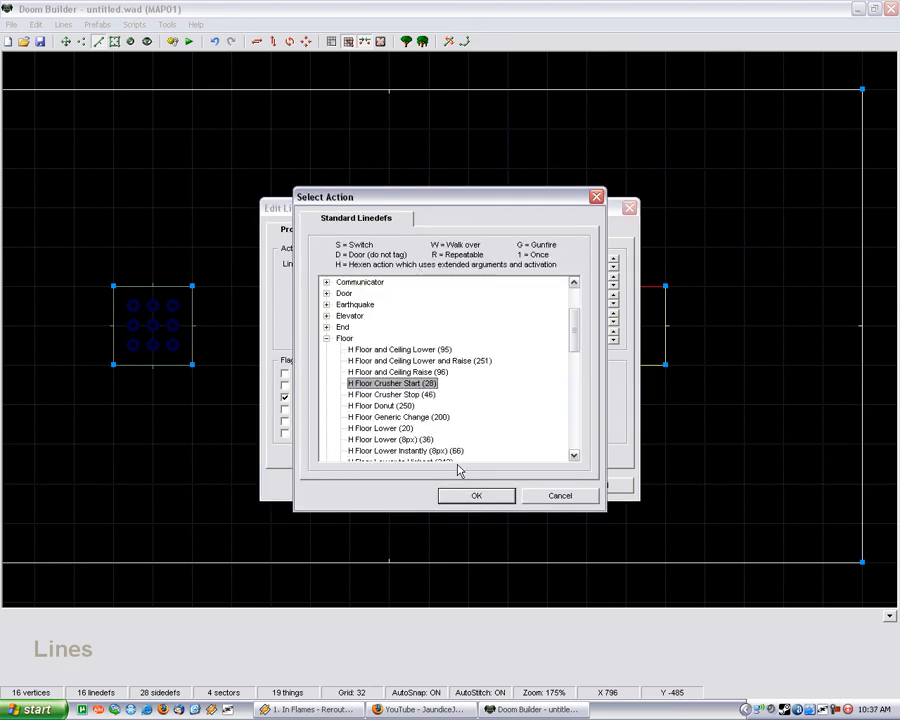
left_click(582, 499)
Check the sector tag, movement speed and crush damage of the third sector's lines.
left_click(584, 262)
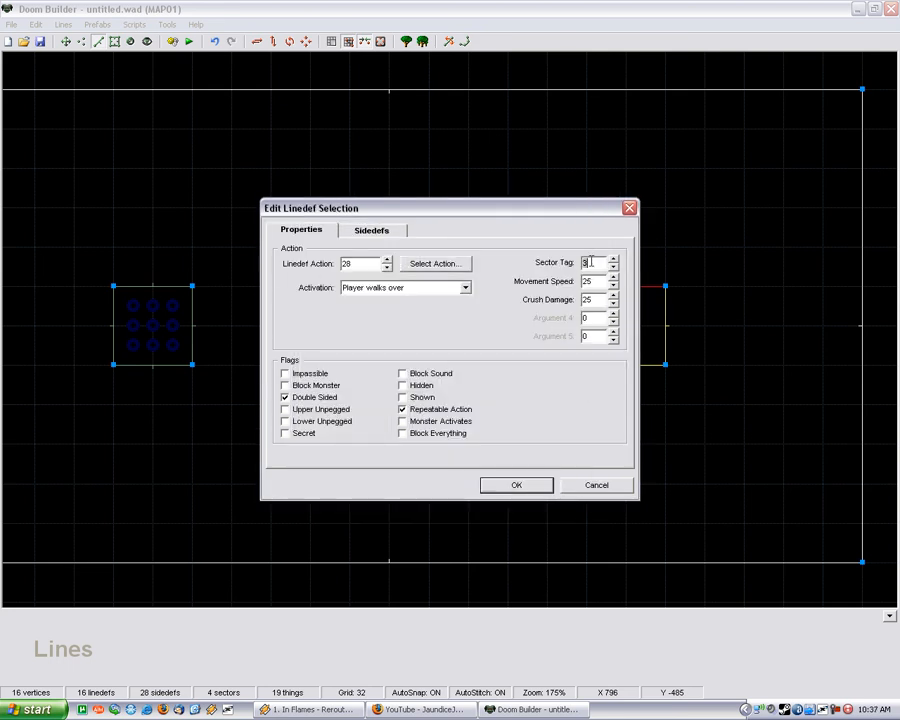
left_click(597, 281)
left_click(598, 298)
left_click(596, 485)
Launch the map test in ZDoom, switch on the chase camera and walk the player forward through the first crusher area.
left_click(186, 42)
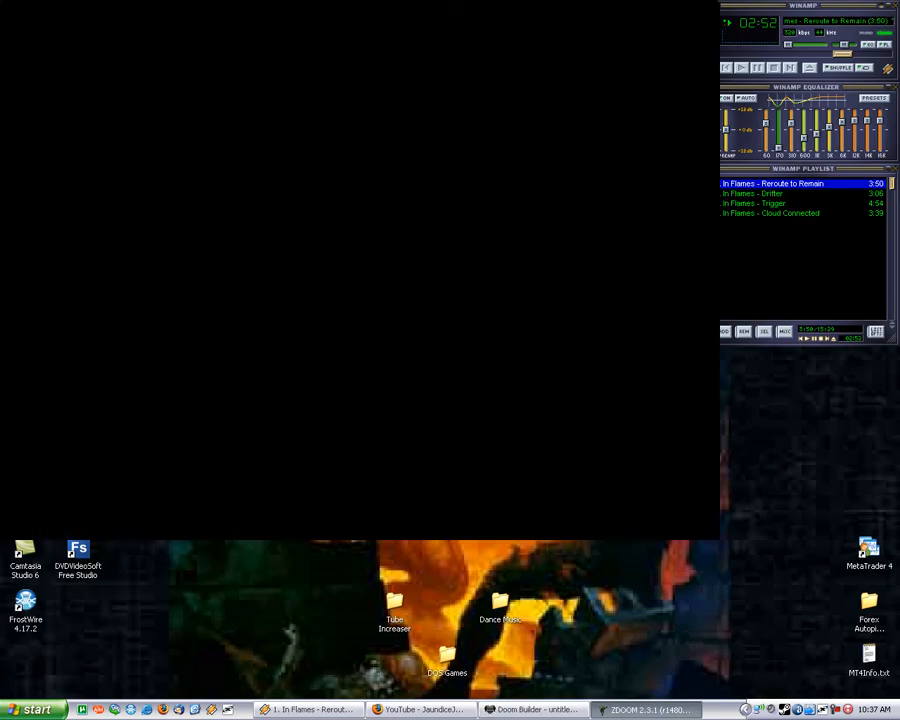
key("c")
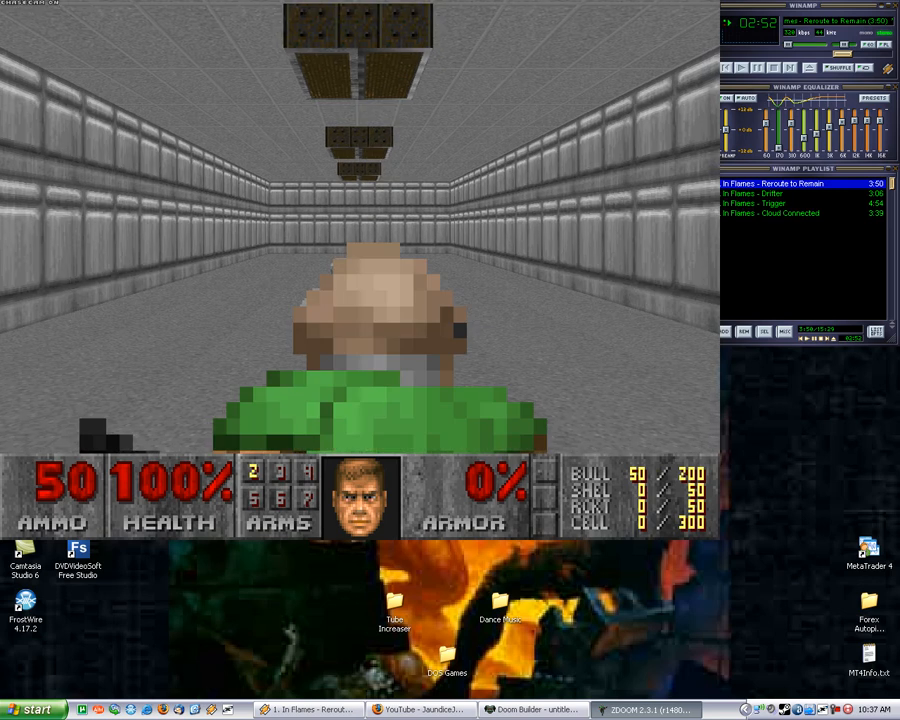
key("w")
key("d")
key("w")
key("a")
key("d")
key("a")
key("s")
key("w")
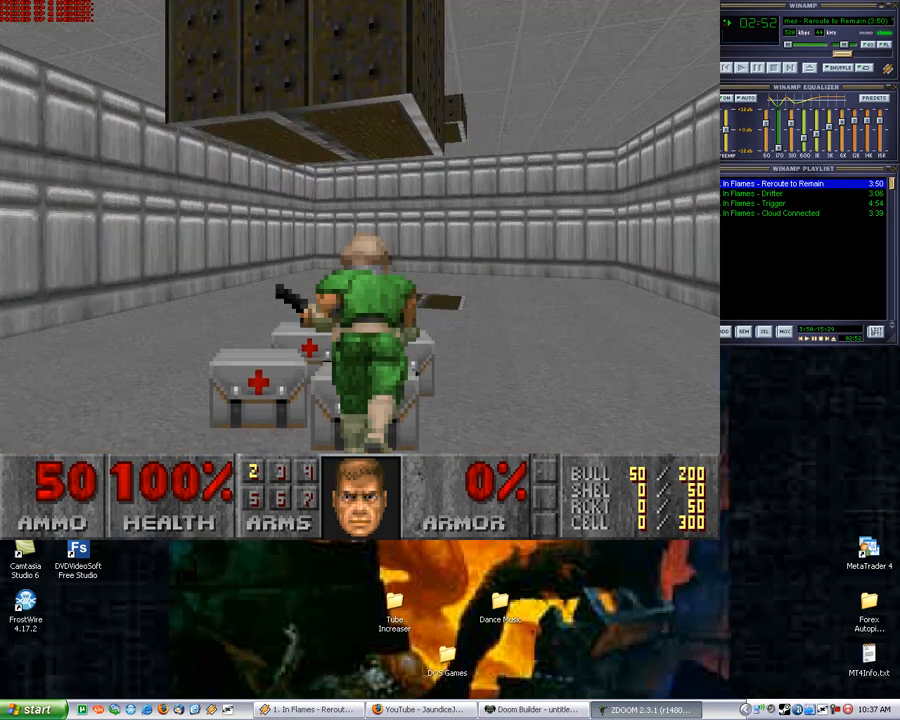
Steer the player past the middle crusher and onto the third crusher's sector to test it.
key("d")
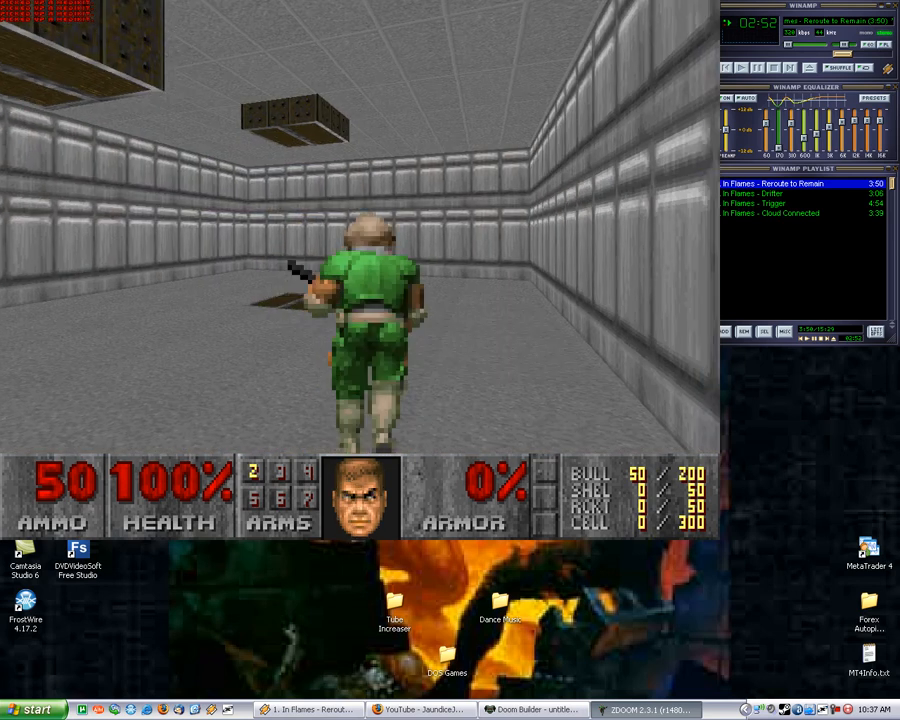
key("w")
key("a")
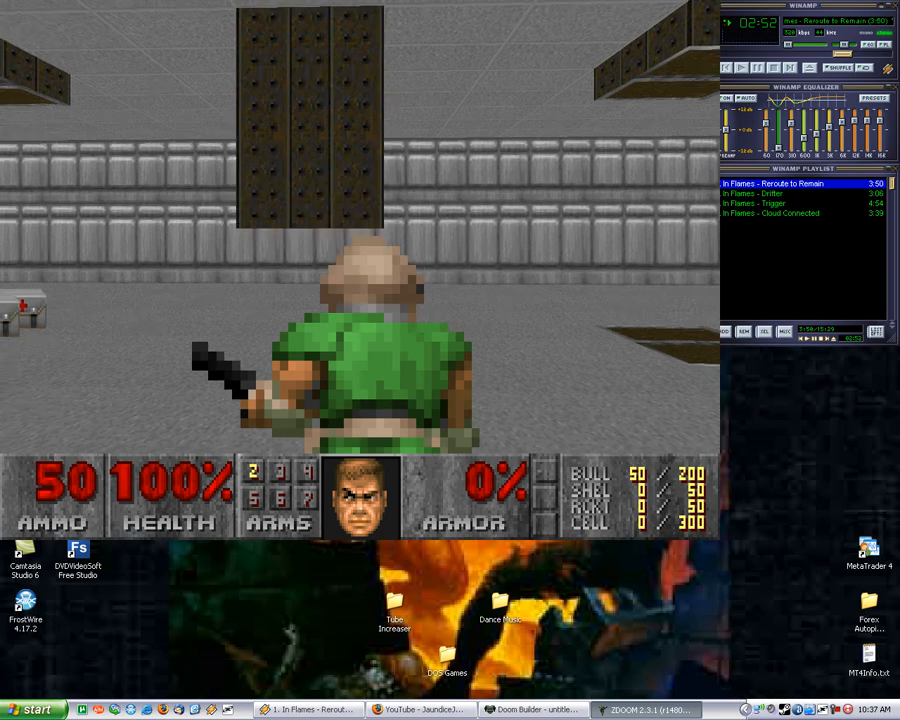
key("d")
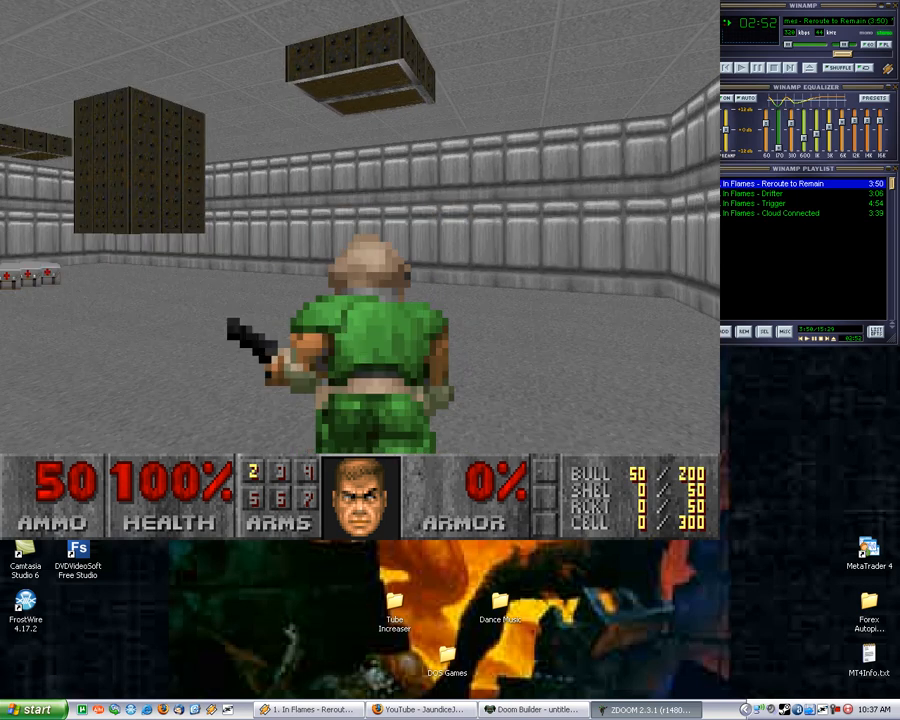
key("w")
key("w")
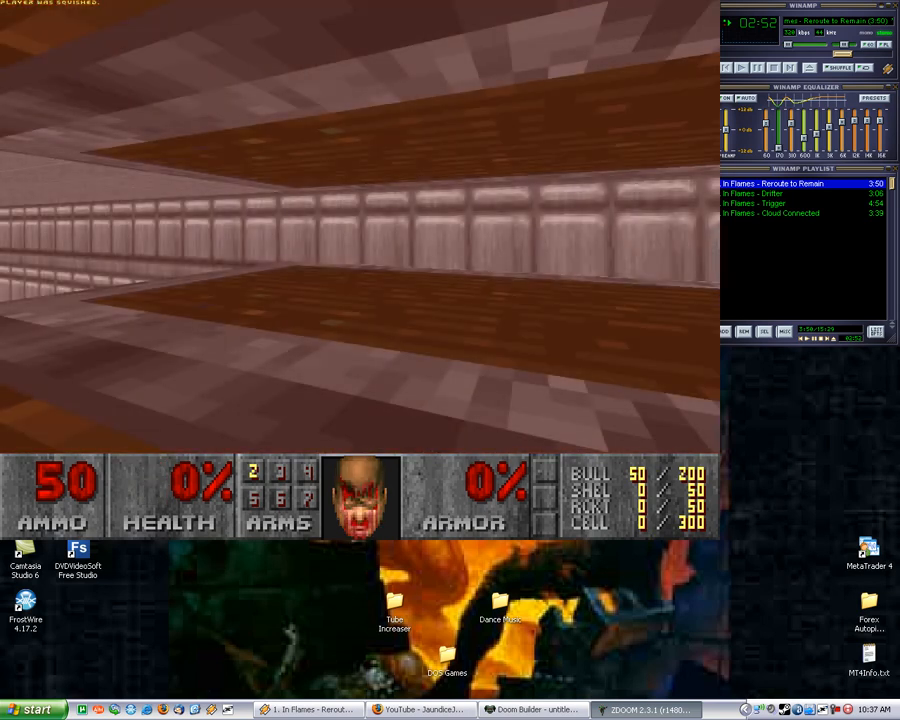
Restart the level and quit the ZDoom test session to return to Doom Builder.
key("space")
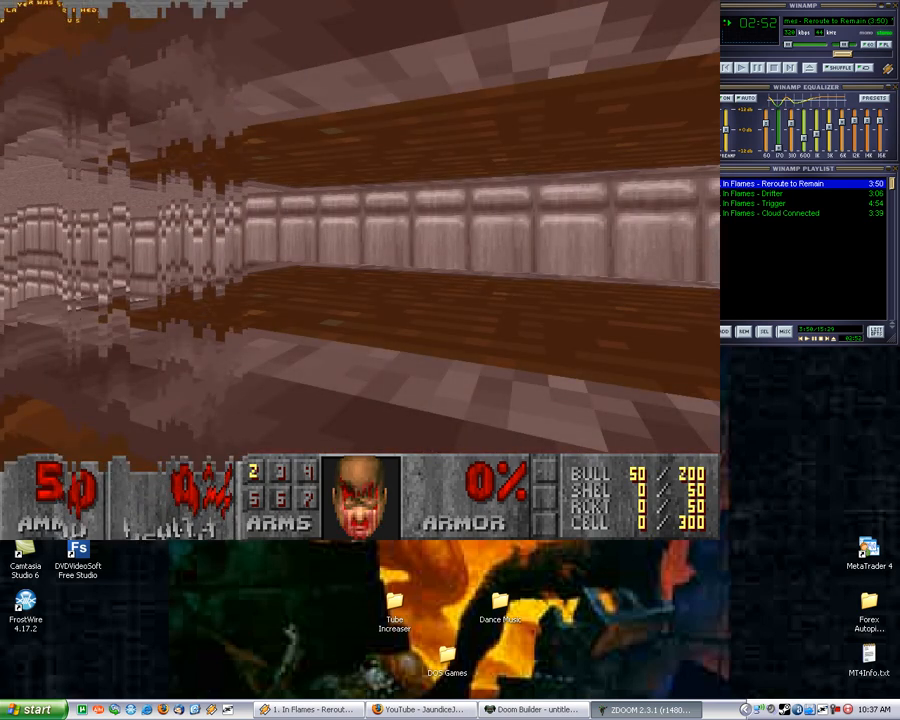
key("Escape")
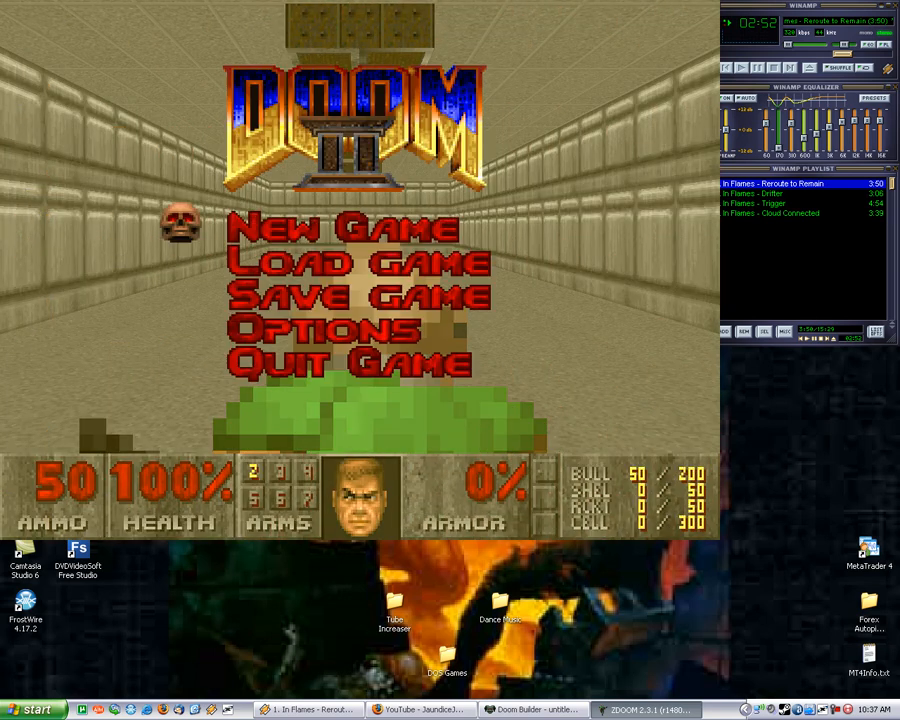
key("Up")
key("Return")
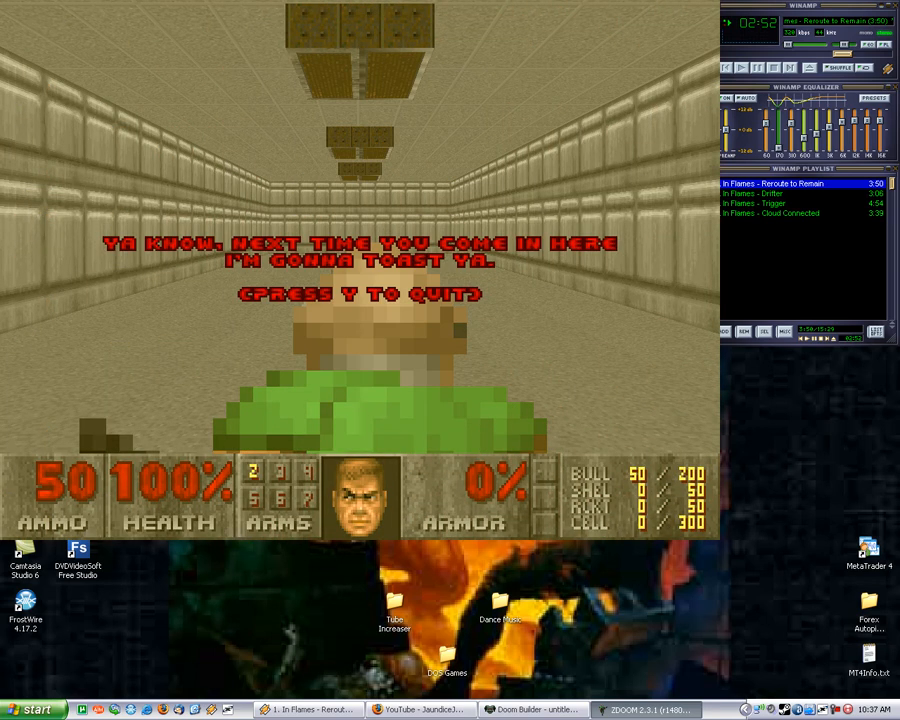
key("y")
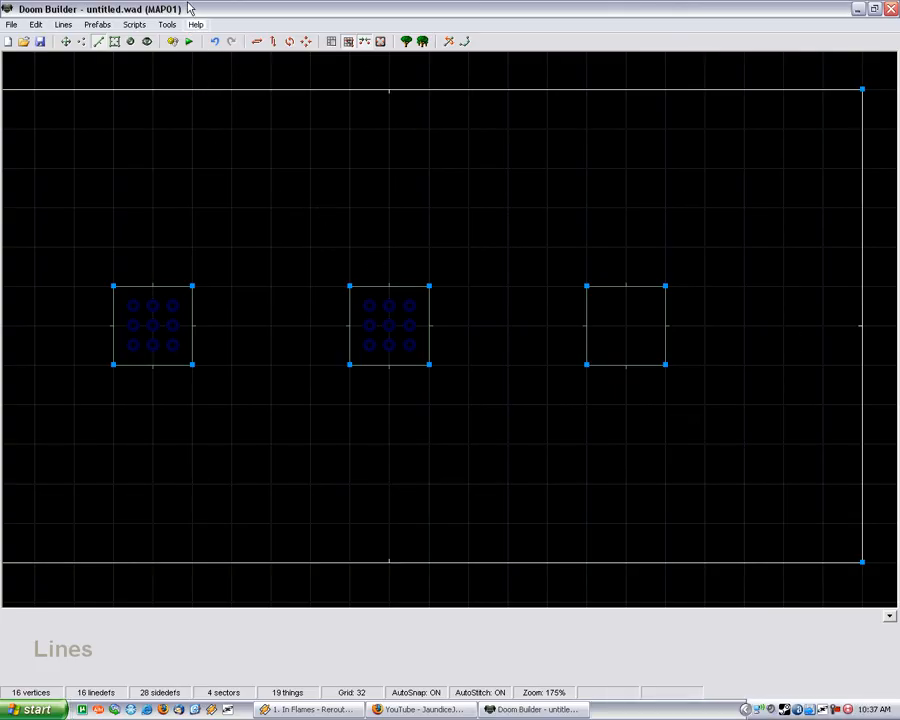
scroll(690, 370, "down", 2)
scroll(720, 438, "up", 1)
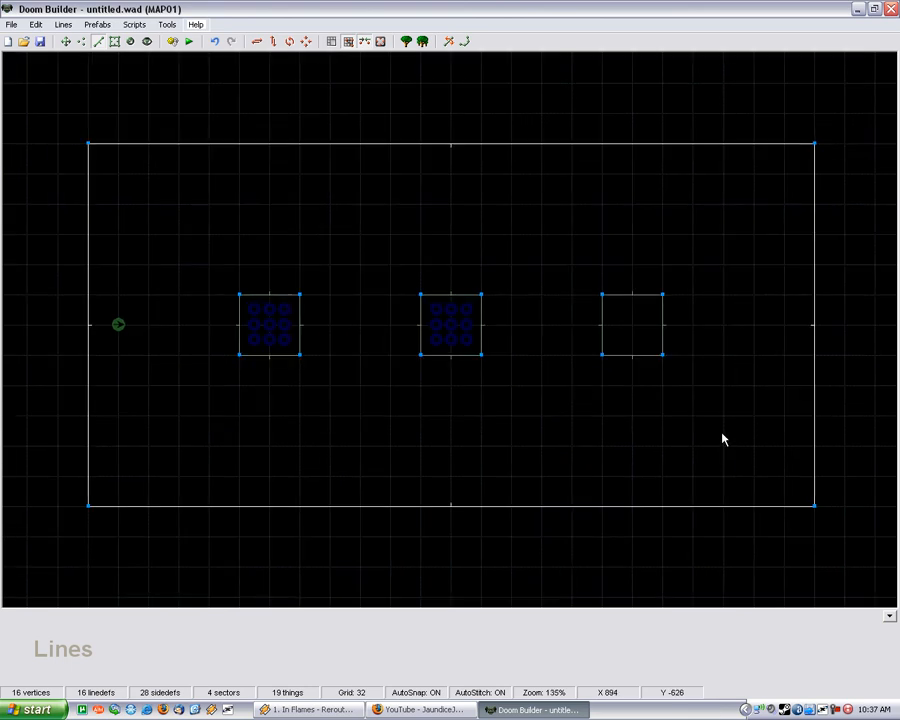
scroll(720, 434, "up", 1)
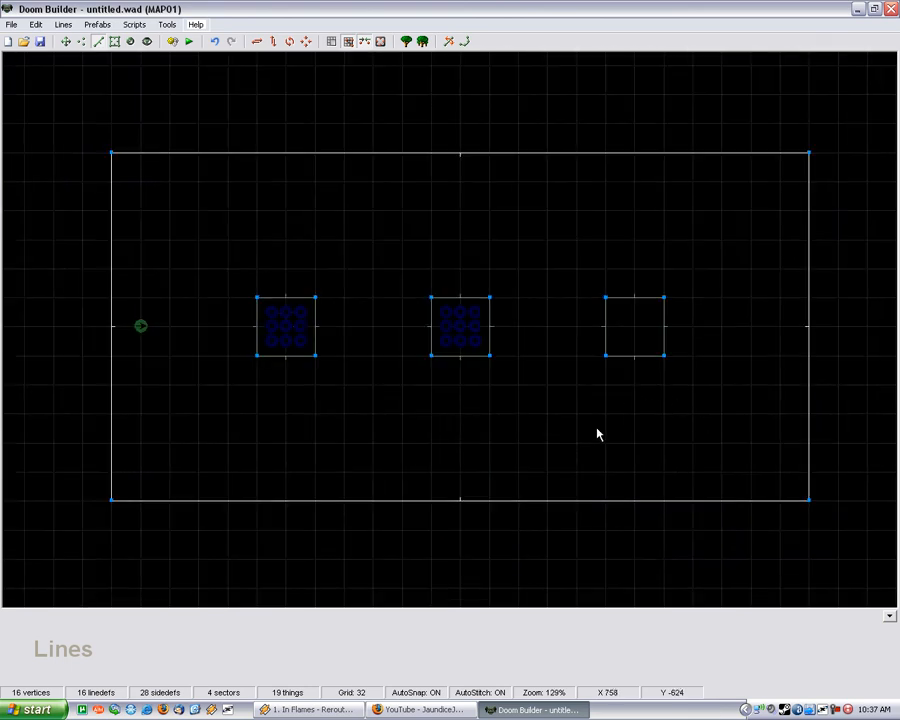